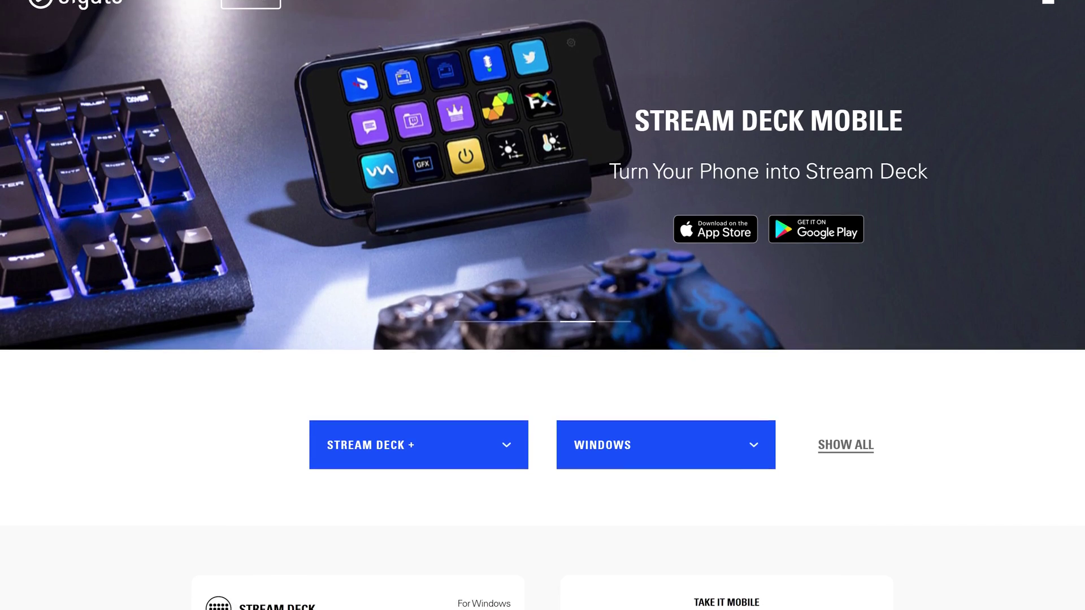
- Scroll to the Stream Deck 6.0 download card for Windows, filtered for Stream Deck +
scroll(542, 305, "down", 5)
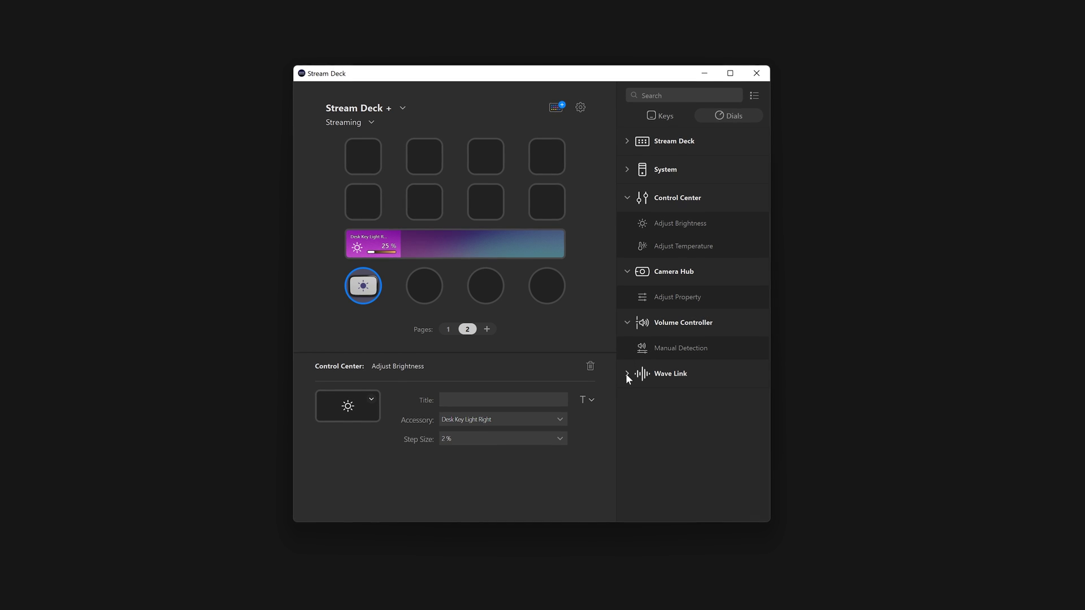
- Place Wave Link Input Actions on dial 2, open its Input list, then filter actions to Dials
left_click(626, 375)
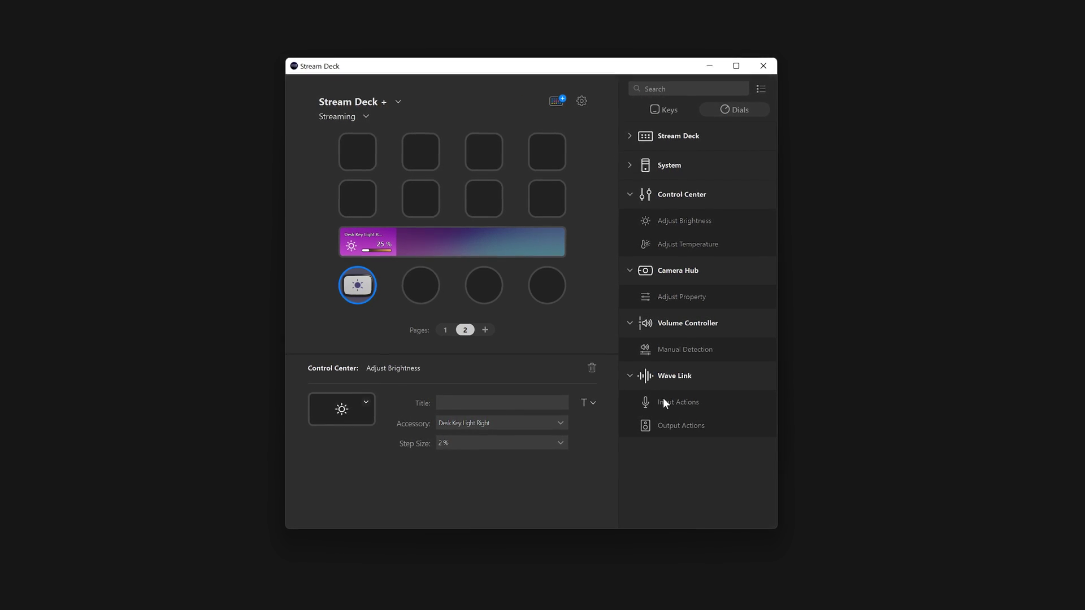
left_click_drag(674, 401, 423, 294)
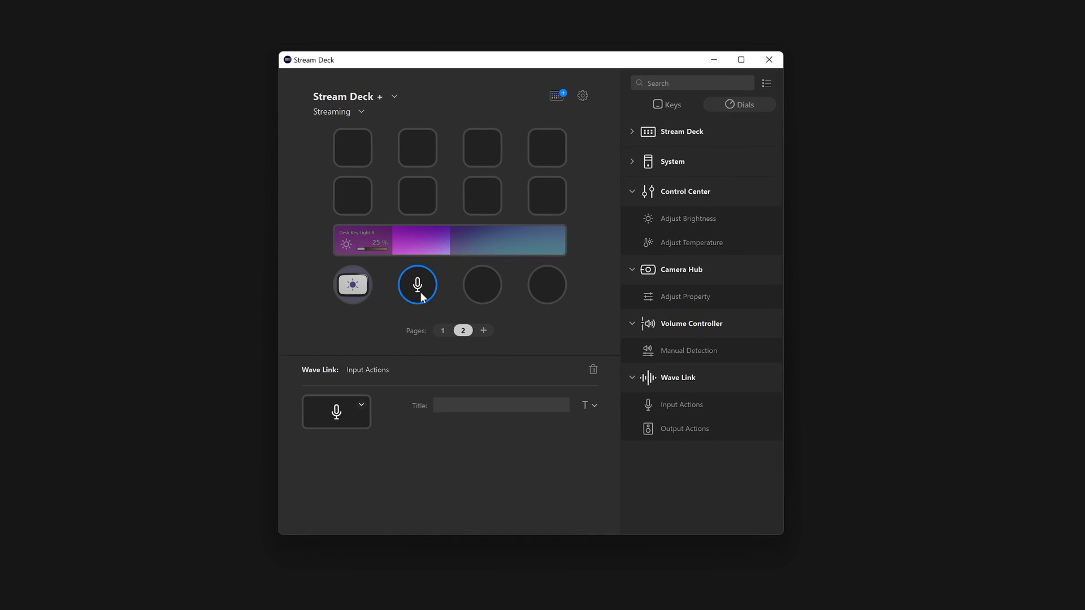
left_click(511, 426)
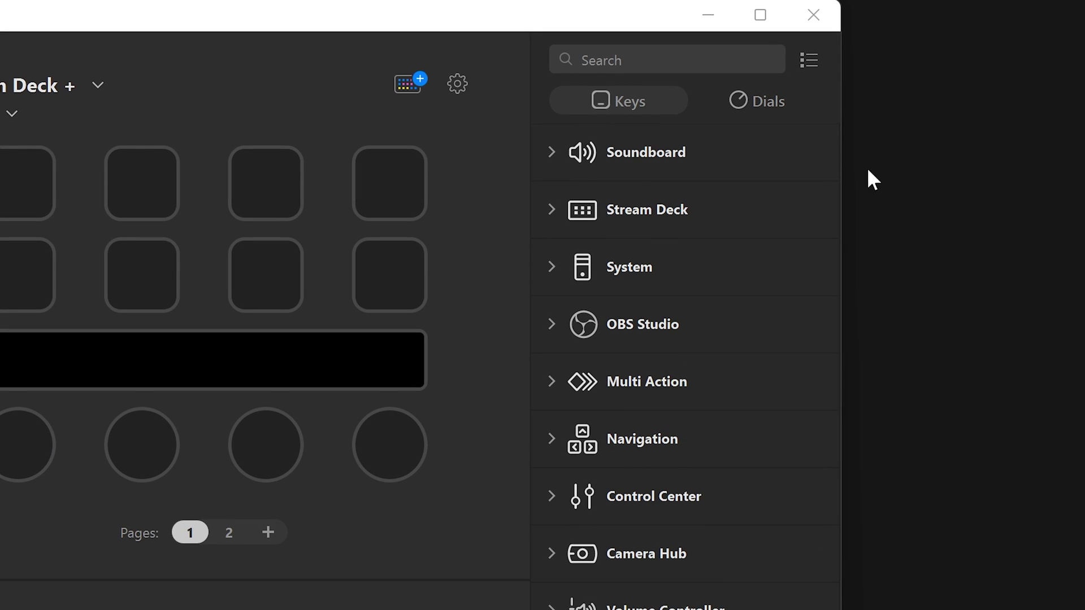
left_click(767, 104)
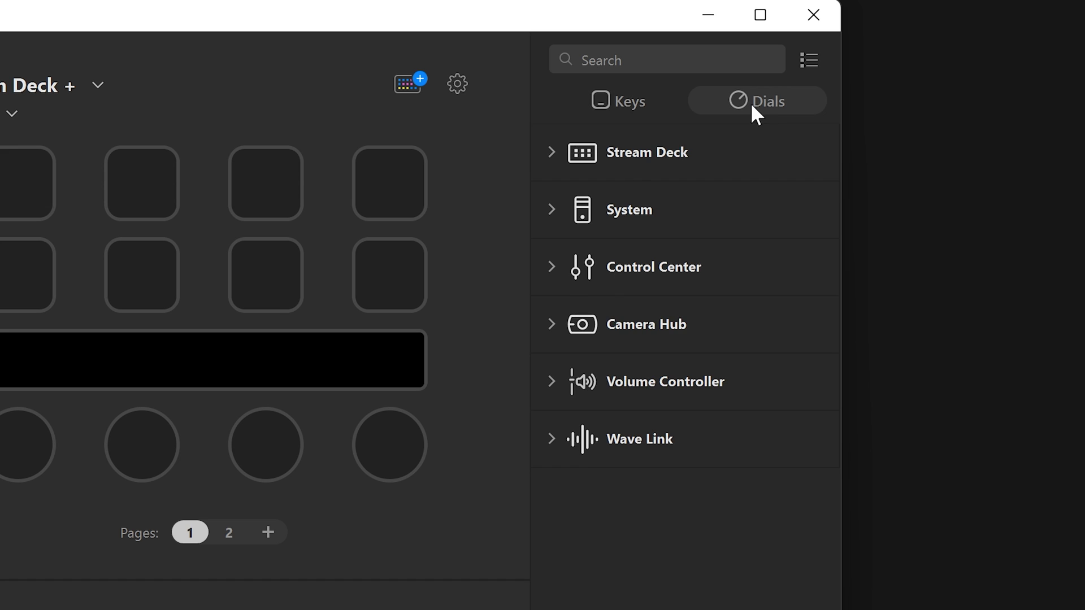
left_click(640, 102)
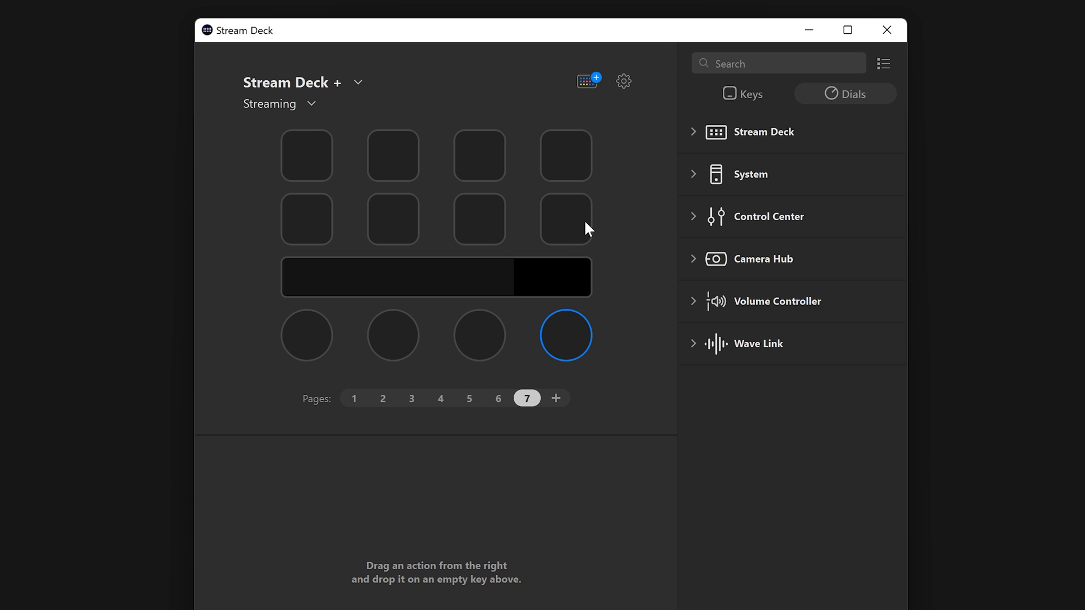
- Make the empty key adjust the Camera Hub ISO property
left_click(585, 228)
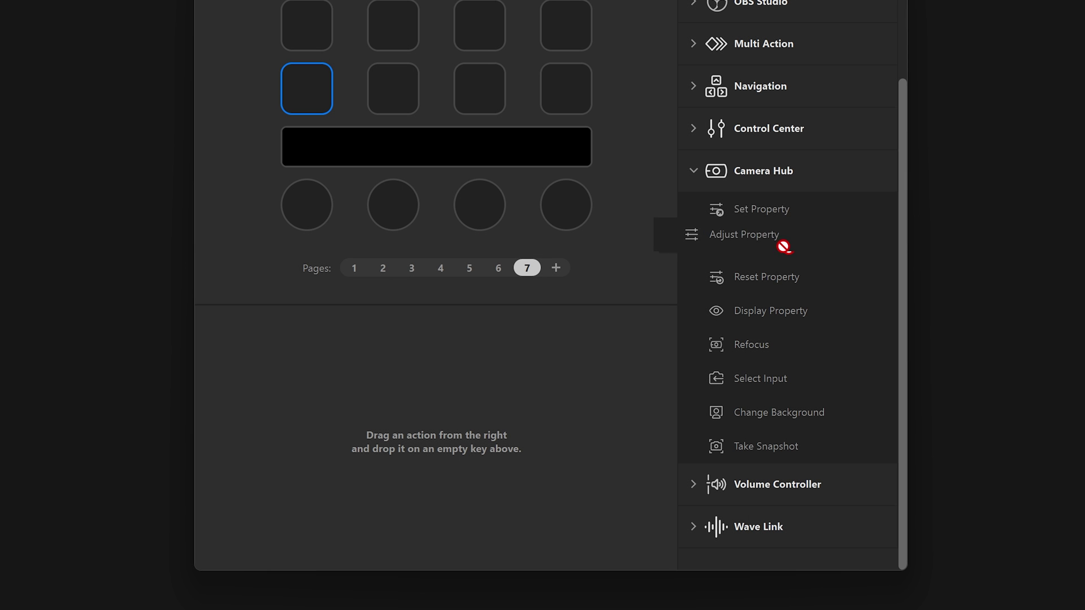
left_click_drag(781, 244, 317, 104)
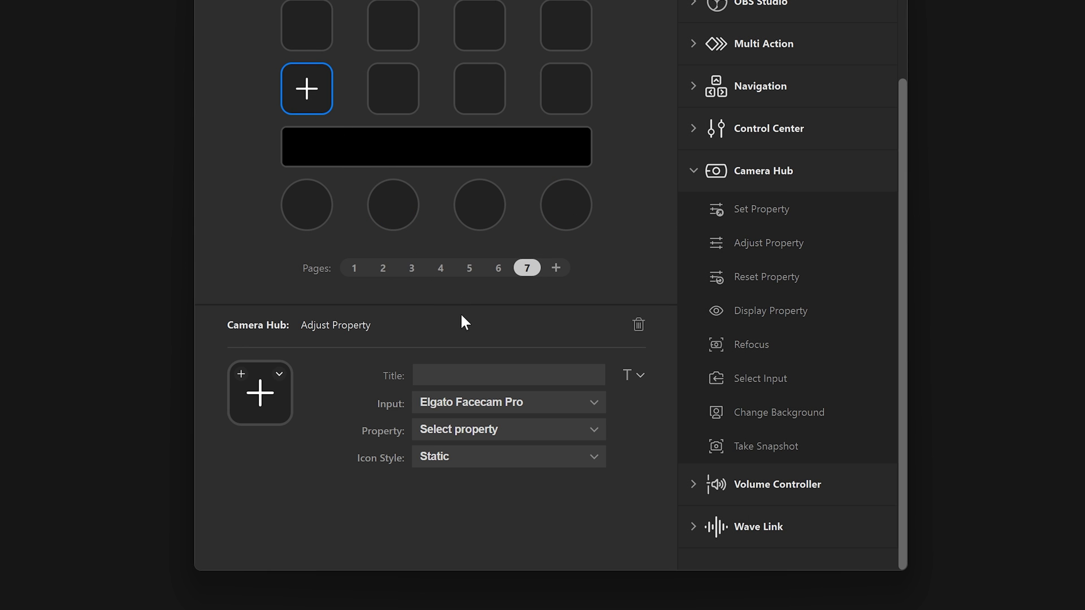
left_click(586, 428)
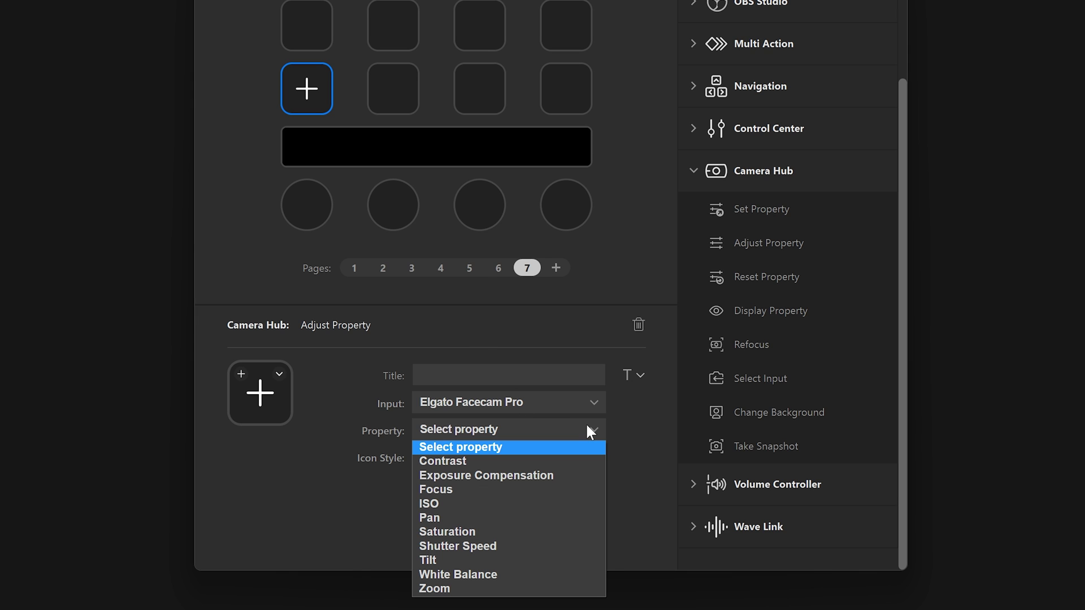
left_click(523, 502)
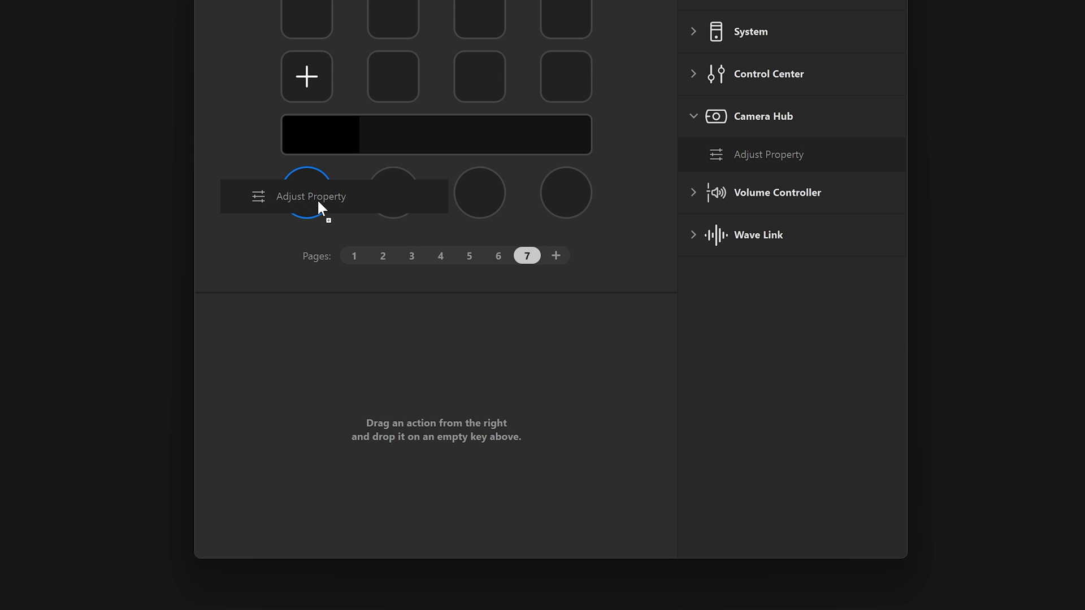
- Add Camera Hub Adjust Property to the first dial and set it to ISO
left_click_drag(317, 204, 317, 199)
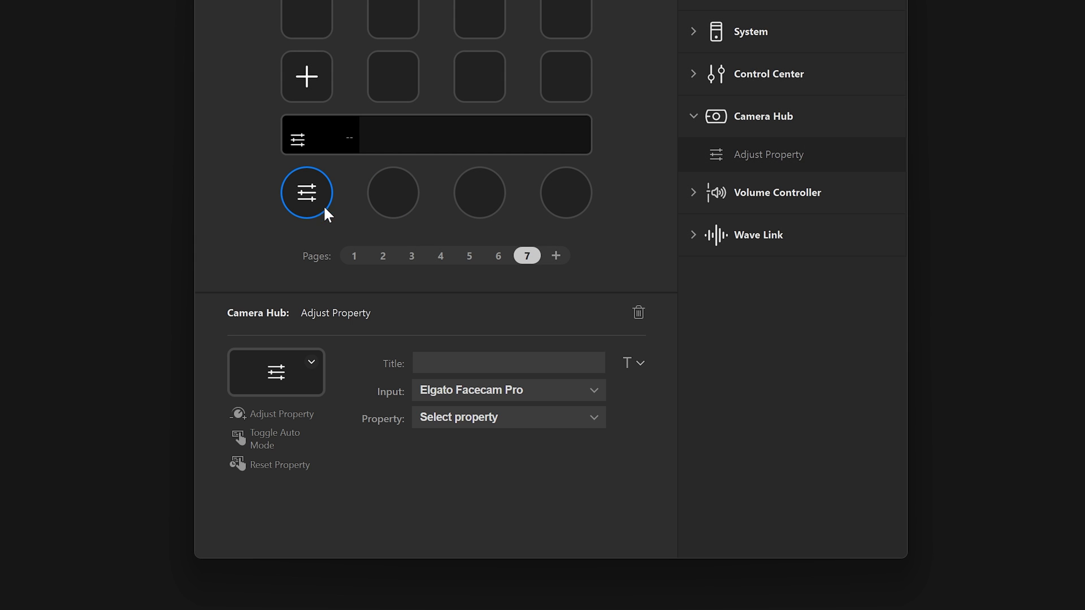
left_click(490, 420)
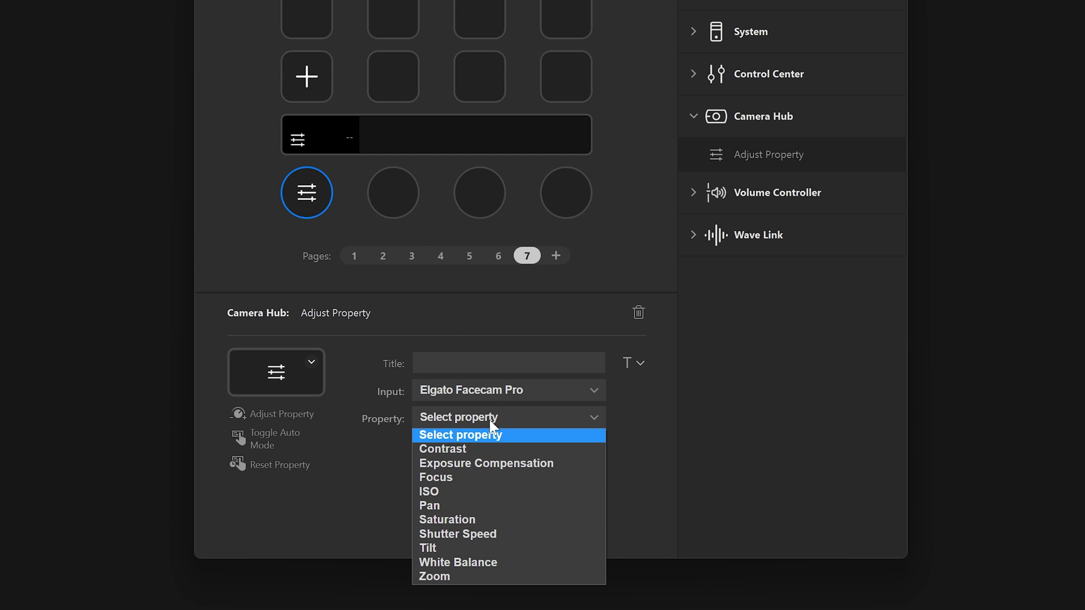
left_click(469, 489)
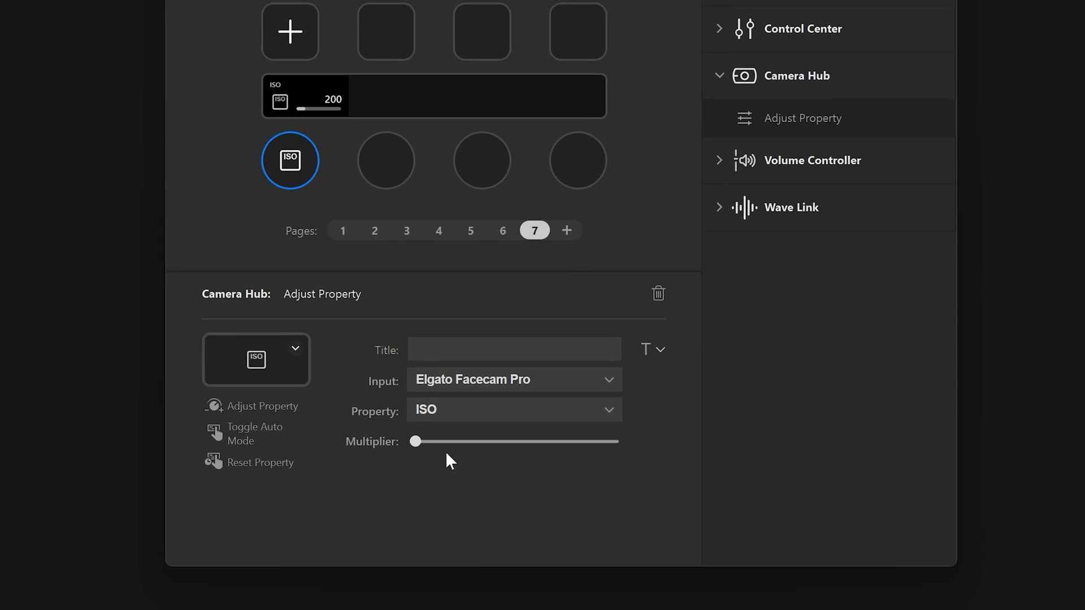
mouse_move(461, 434)
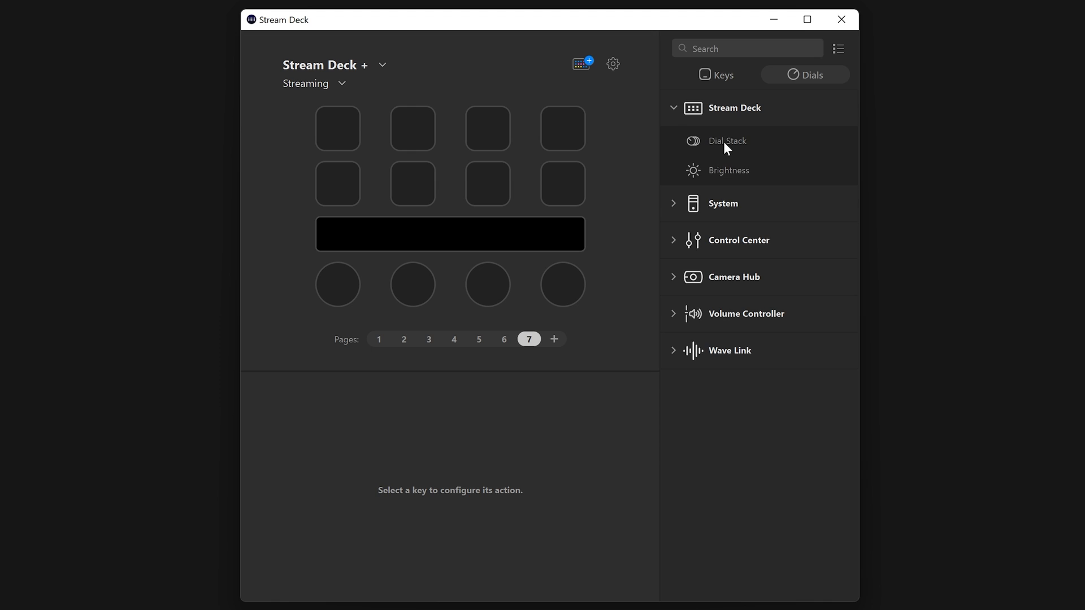
- Add a Dial Stack to the first dial and convert the second and Hotkey dials into dial stacks
left_click_drag(724, 142, 331, 288)
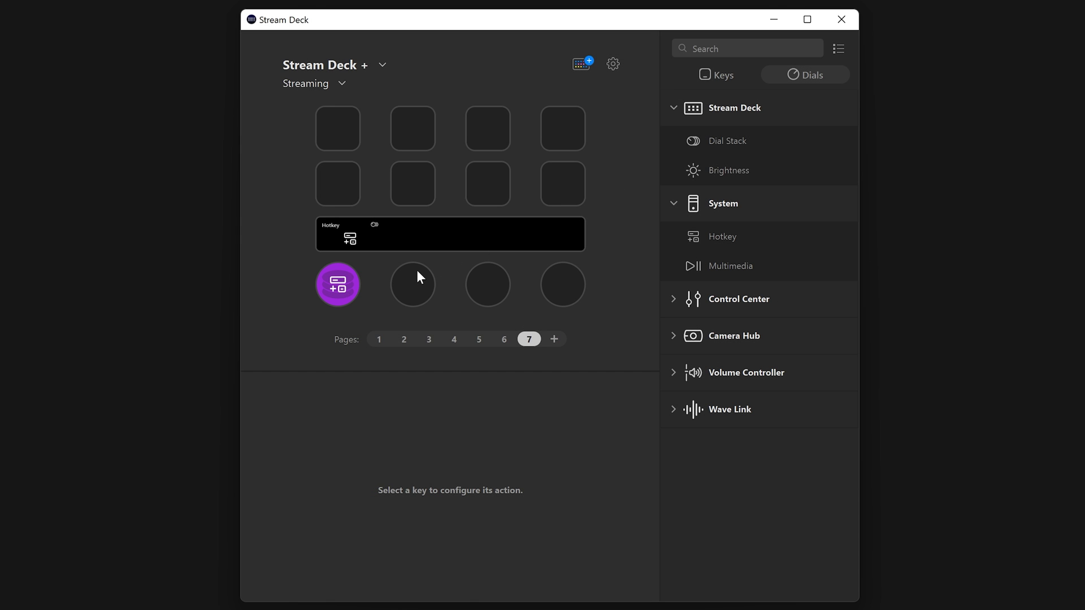
right_click(417, 271)
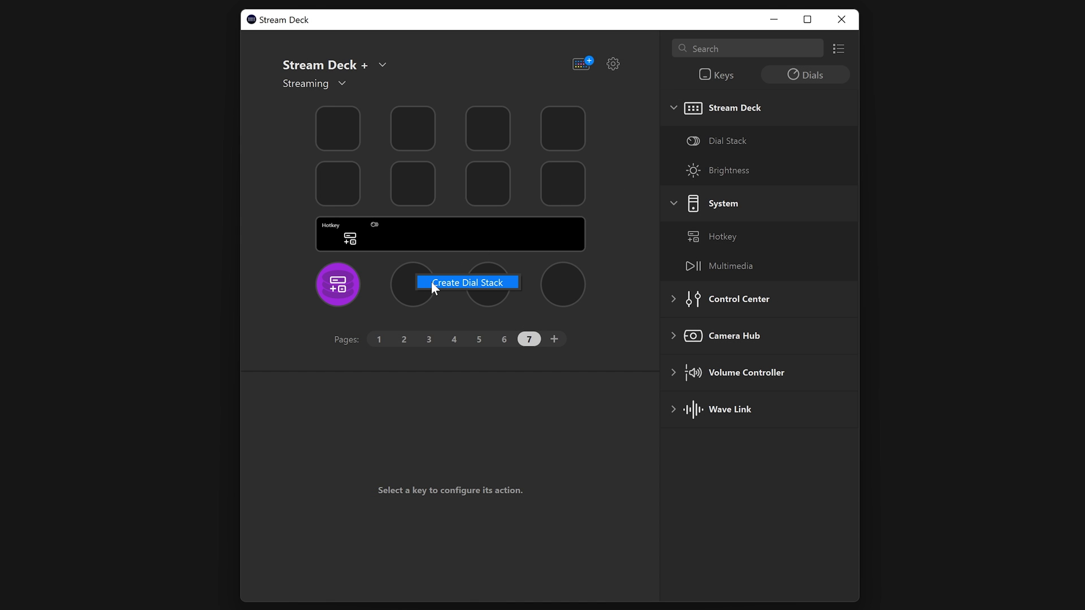
left_click(431, 281)
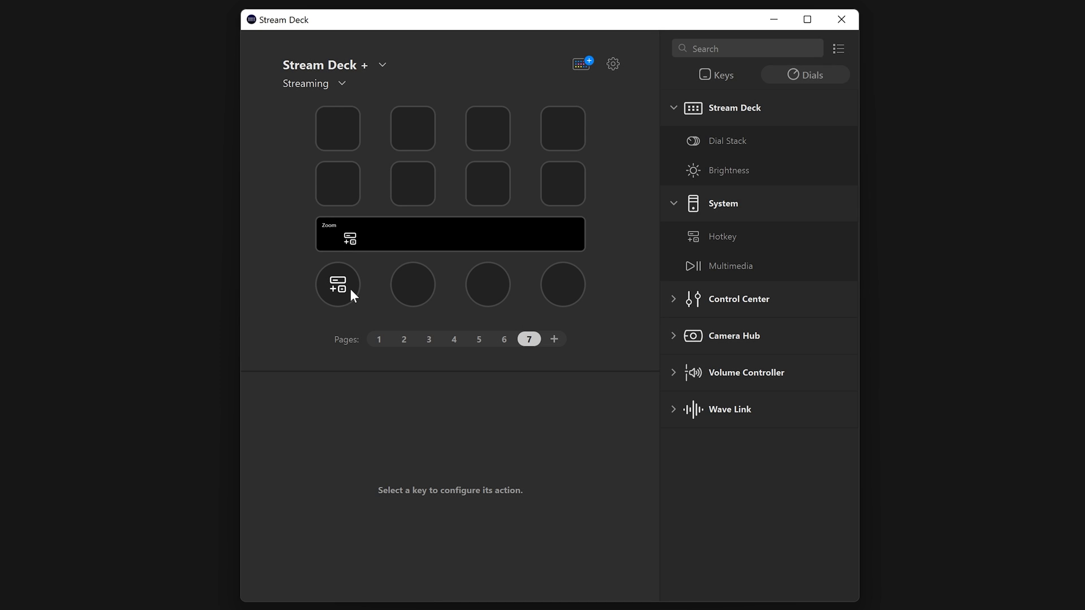
right_click(350, 289)
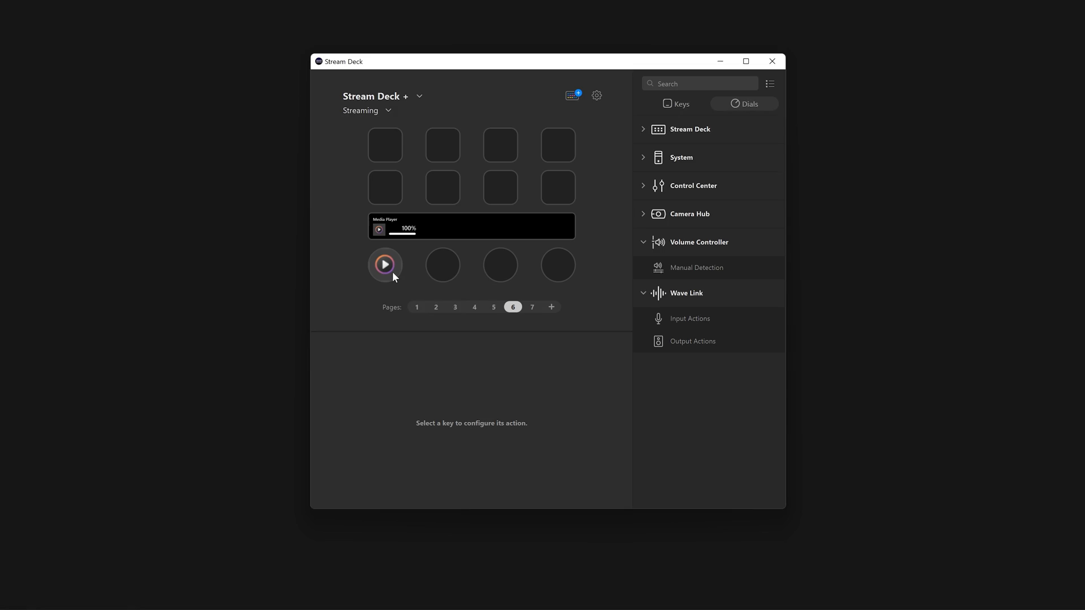
left_click(393, 271)
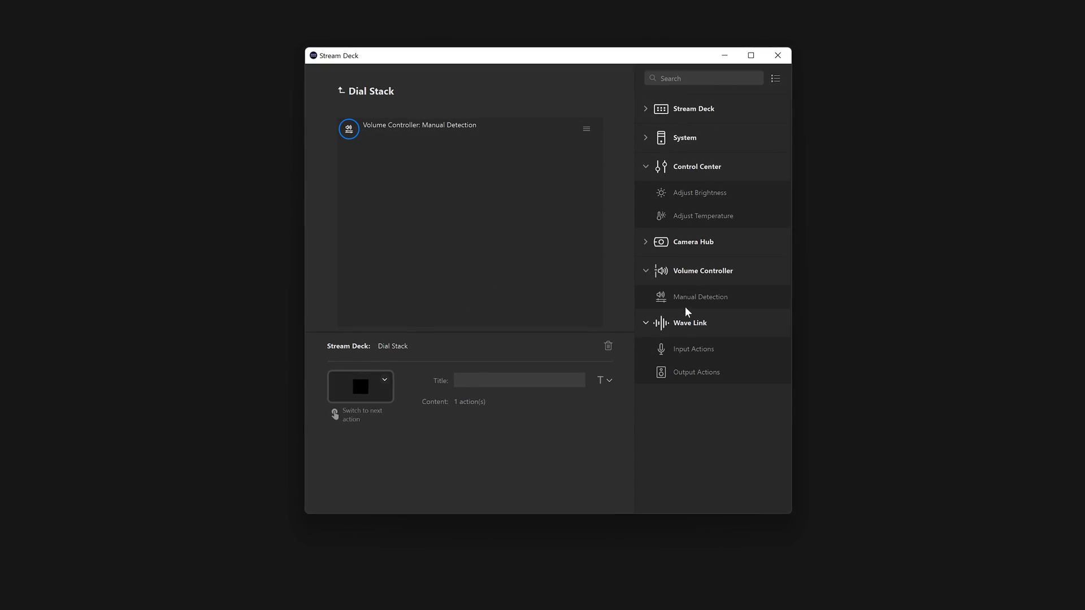
- Add two Manual Detection volume controls to the stack, set to VLC and Google Chrome
left_click_drag(687, 303, 486, 170)
left_click(519, 402)
left_click(483, 474)
left_click_drag(699, 298, 486, 181)
left_click(519, 403)
left_click(509, 461)
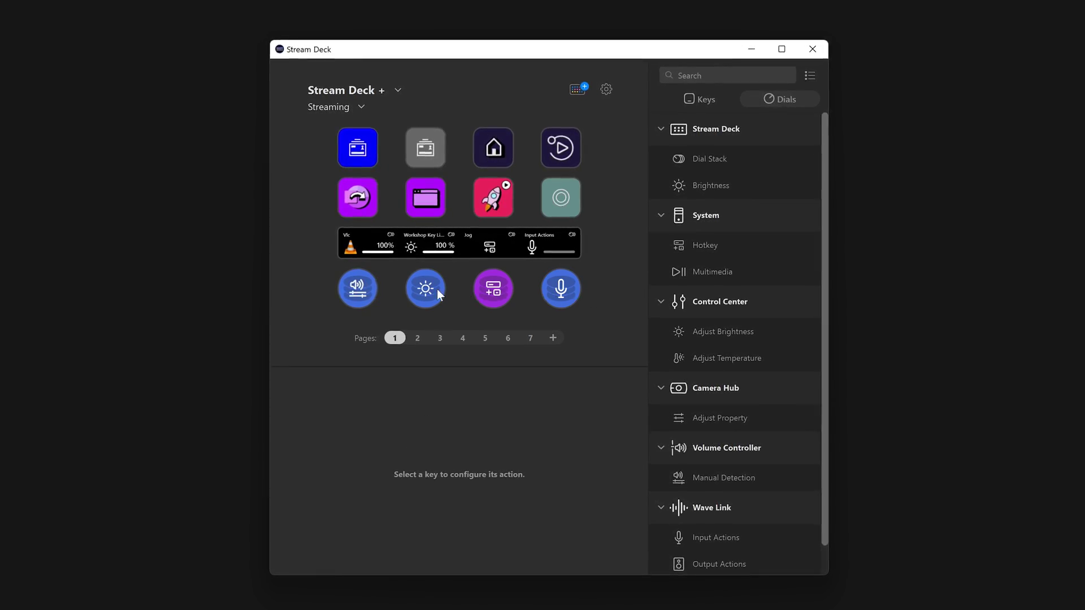
- Inspect the volume dial's stack and the brightness dial's settings
left_click(373, 292)
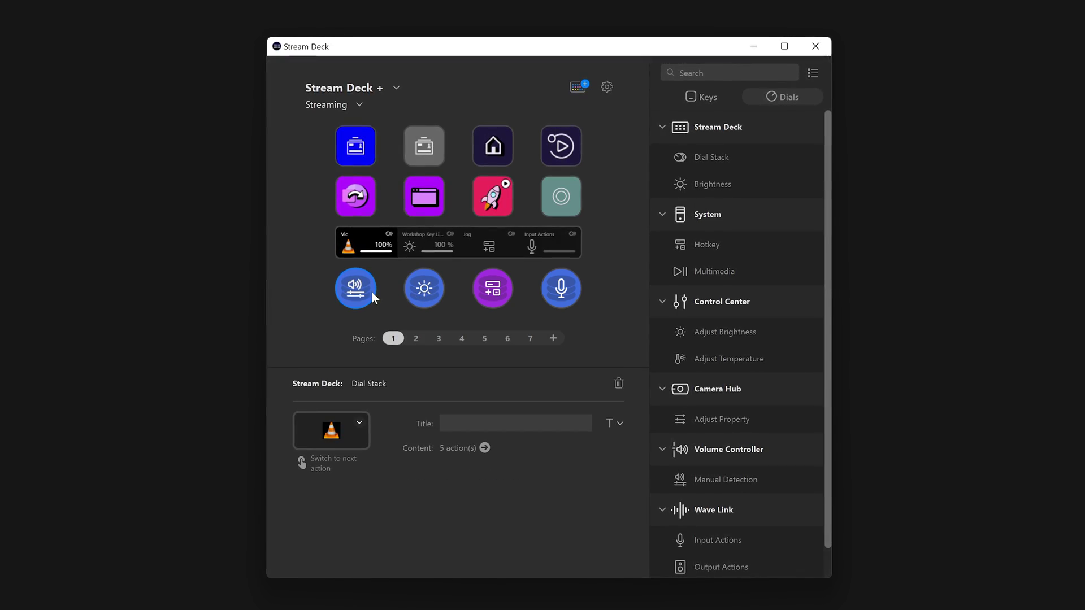
left_click(440, 291)
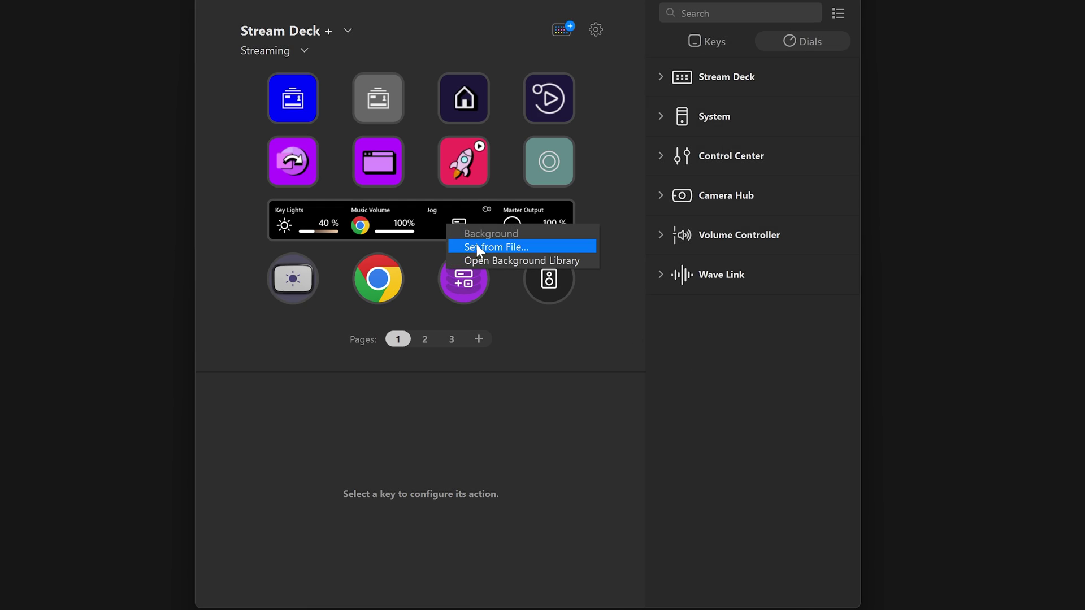
- Apply the first gradient from the background library to the touch strip
left_click(518, 263)
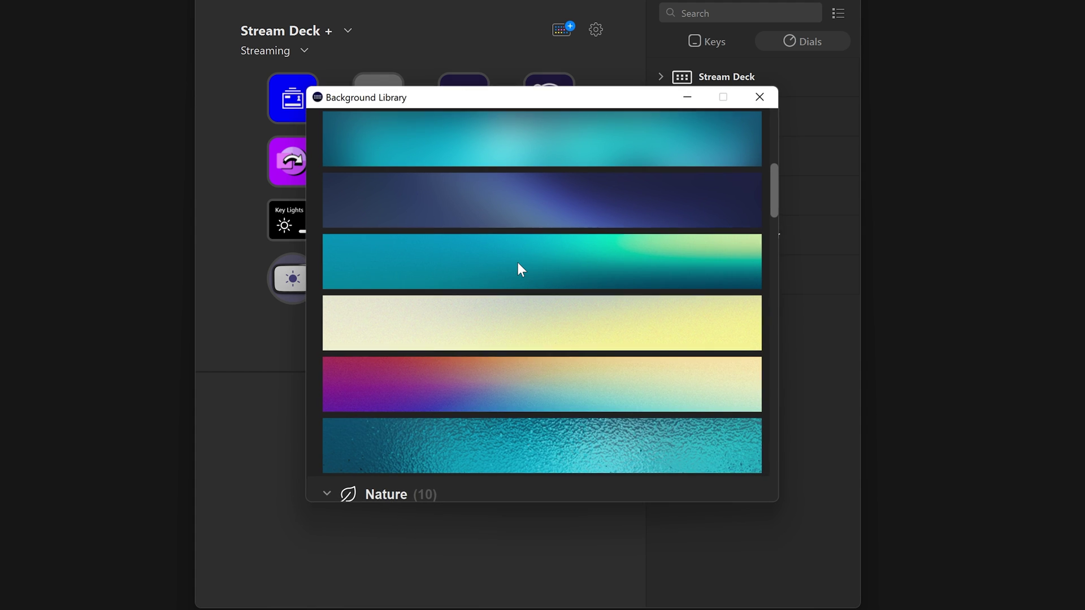
left_click_drag(773, 191, 759, 336)
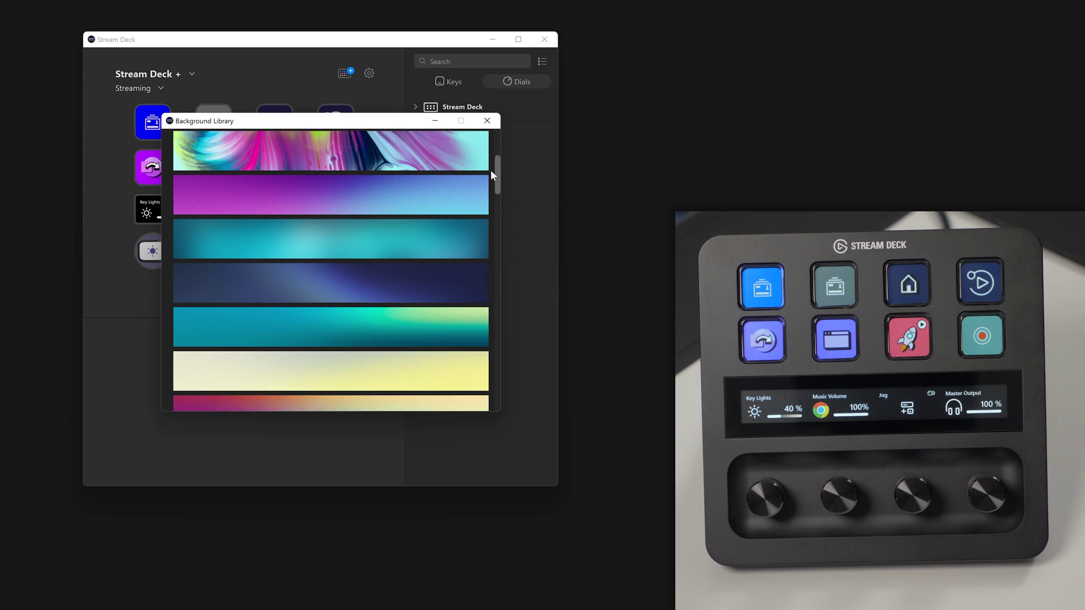
left_click_drag(491, 170, 491, 162)
left_click(431, 181)
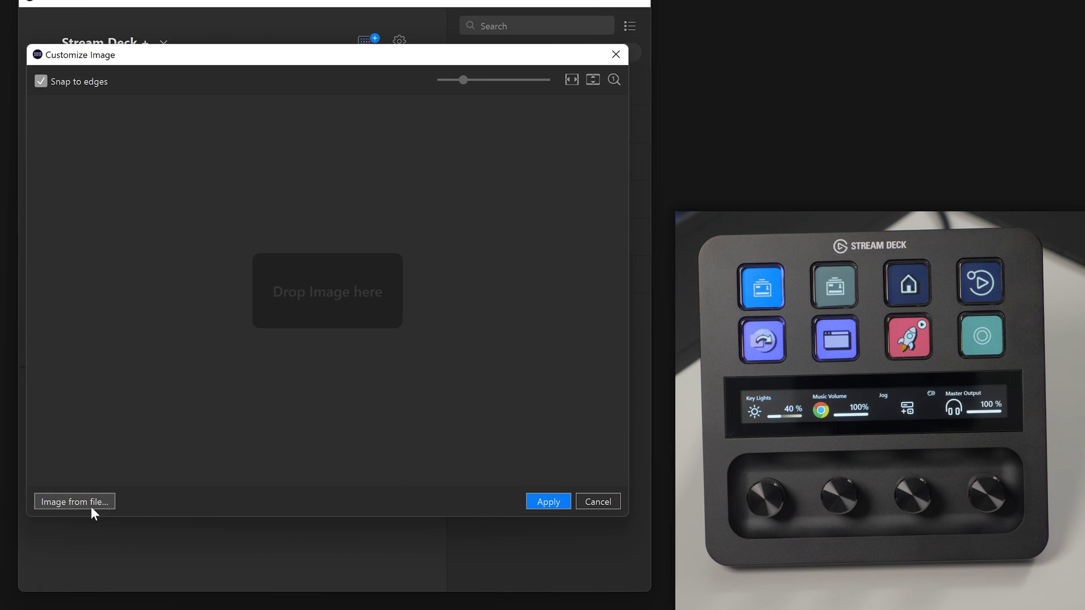
- Set Background.png as the touch strip image, shrunk to fit the crop area
left_click(91, 507)
double_click(320, 207)
left_click_drag(489, 83, 478, 84)
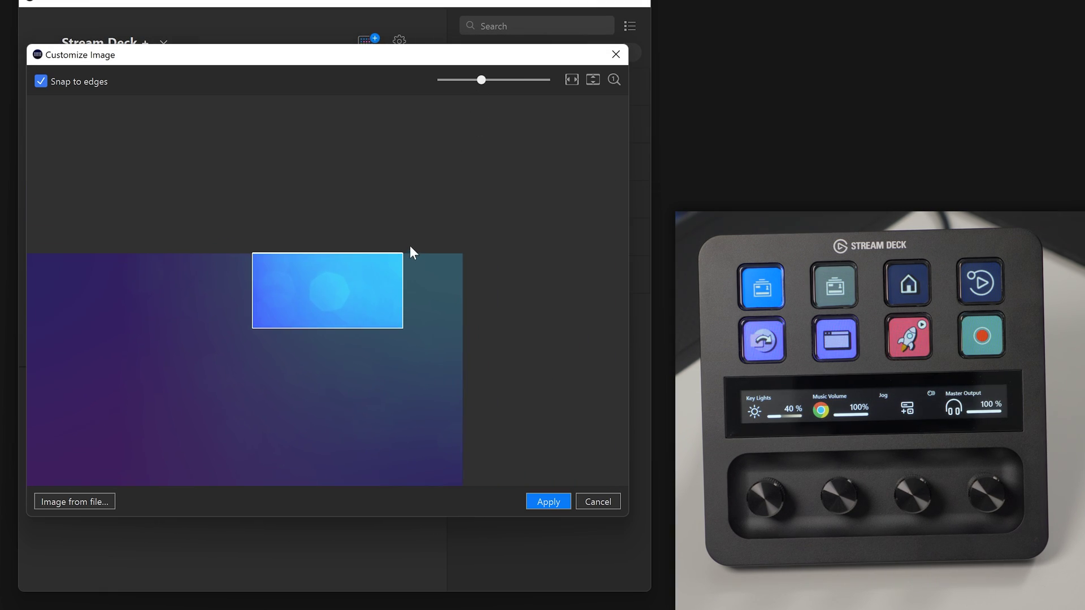
left_click(552, 505)
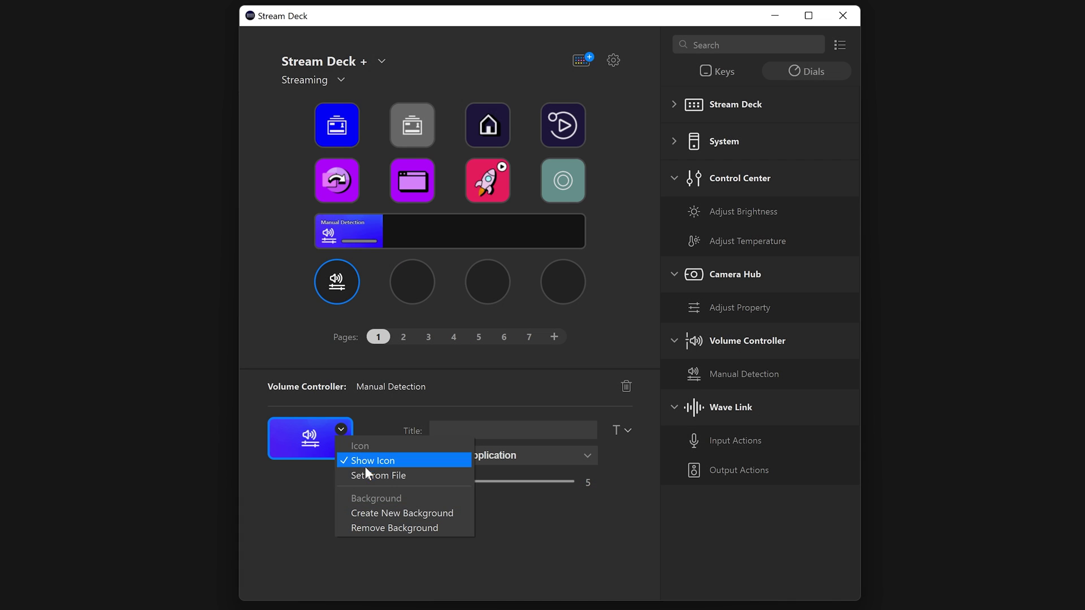
- Set 80sMusicZenithssbm.gif as the volume dial's icon
left_click(369, 478)
left_click(538, 182)
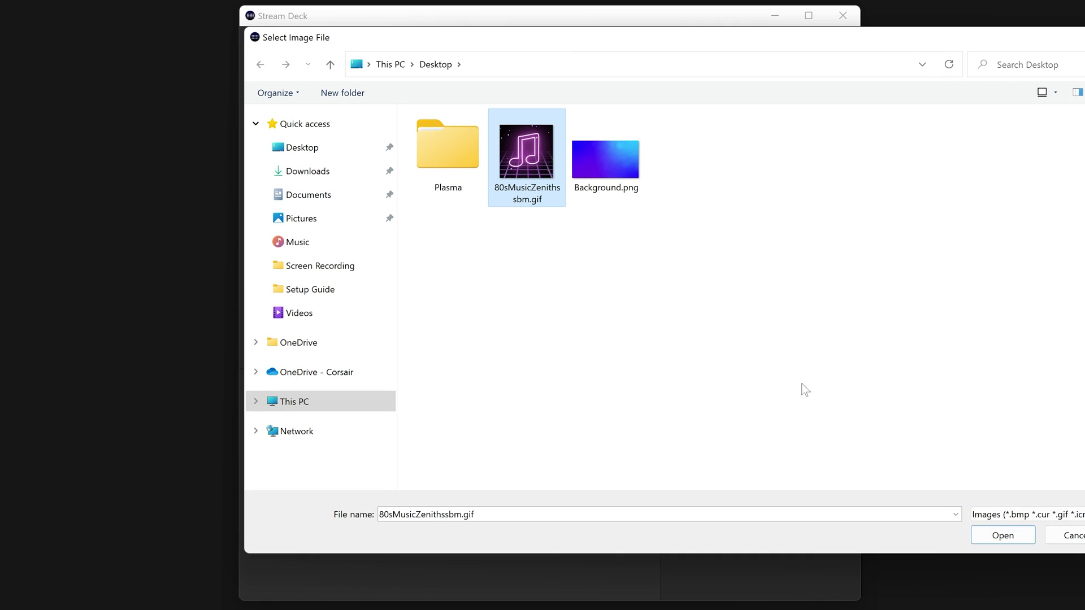
left_click(989, 534)
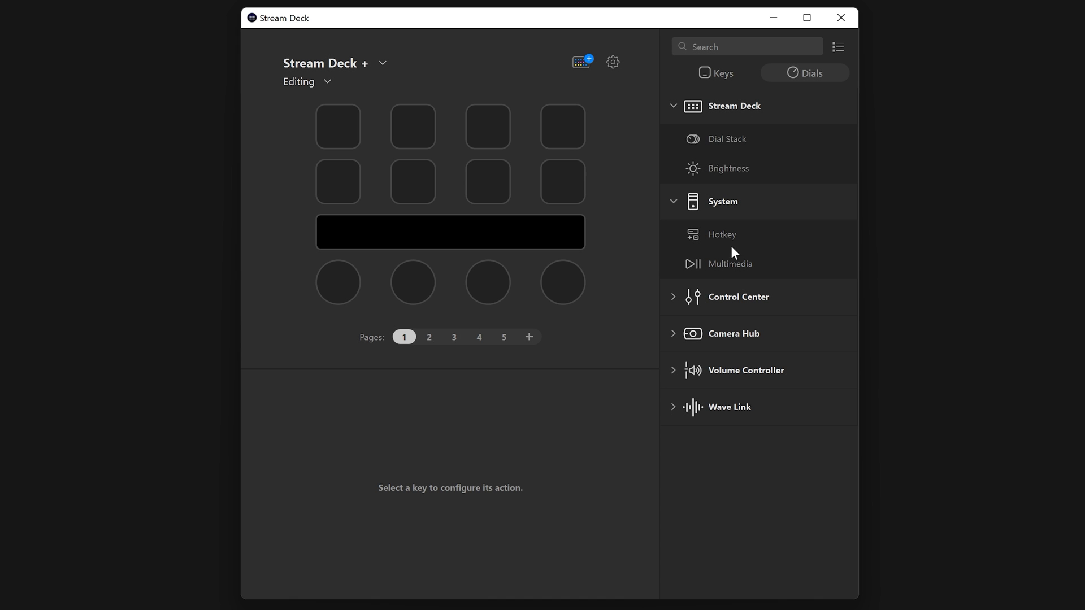
- Put a Zoom hotkey on dial 1 (Ctrl+- counter-clockwise, Ctrl+= clockwise) and test it in Photoshop
left_click_drag(737, 238, 343, 282)
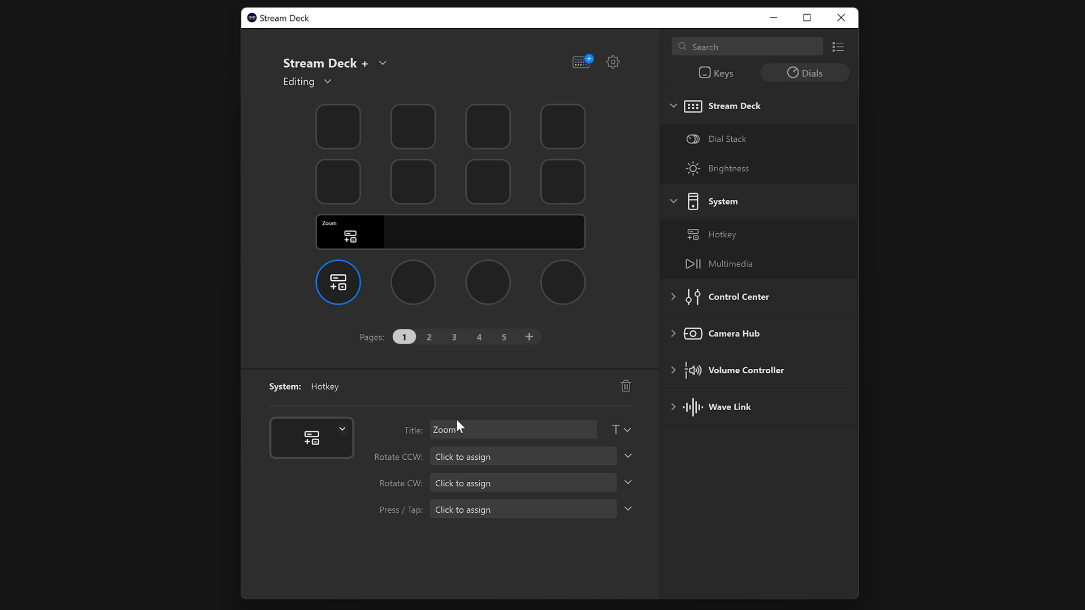
left_click(482, 455)
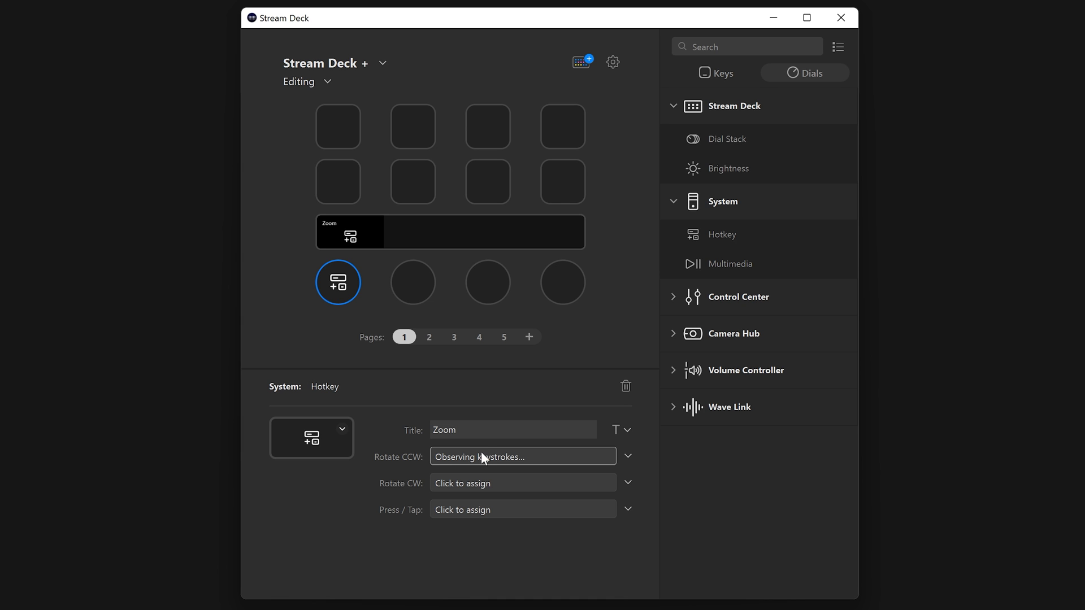
key("ctrl+minus")
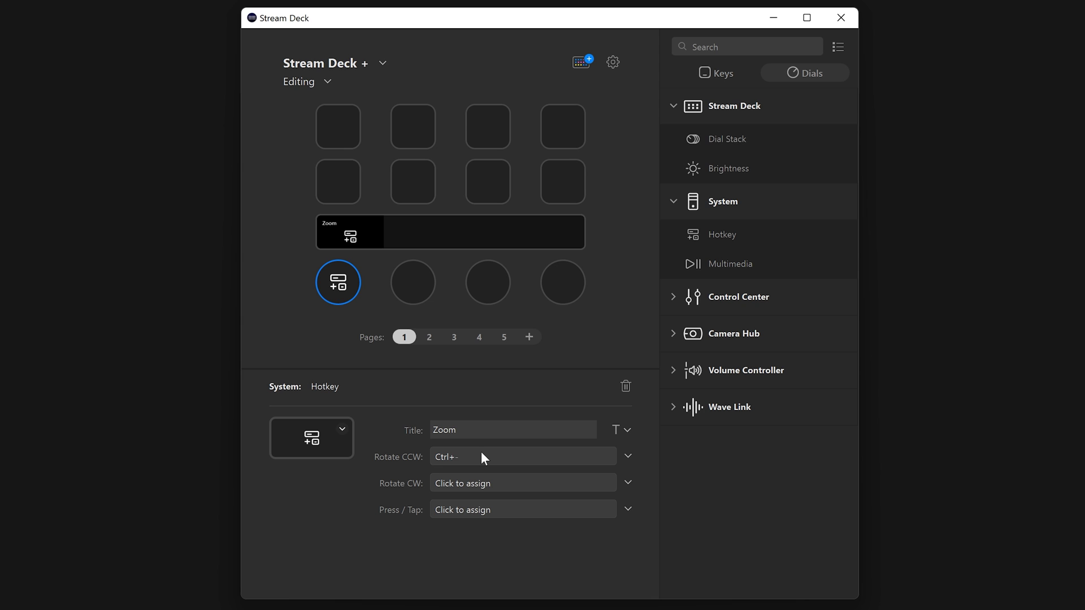
left_click(479, 483)
key("ctrl+equal")
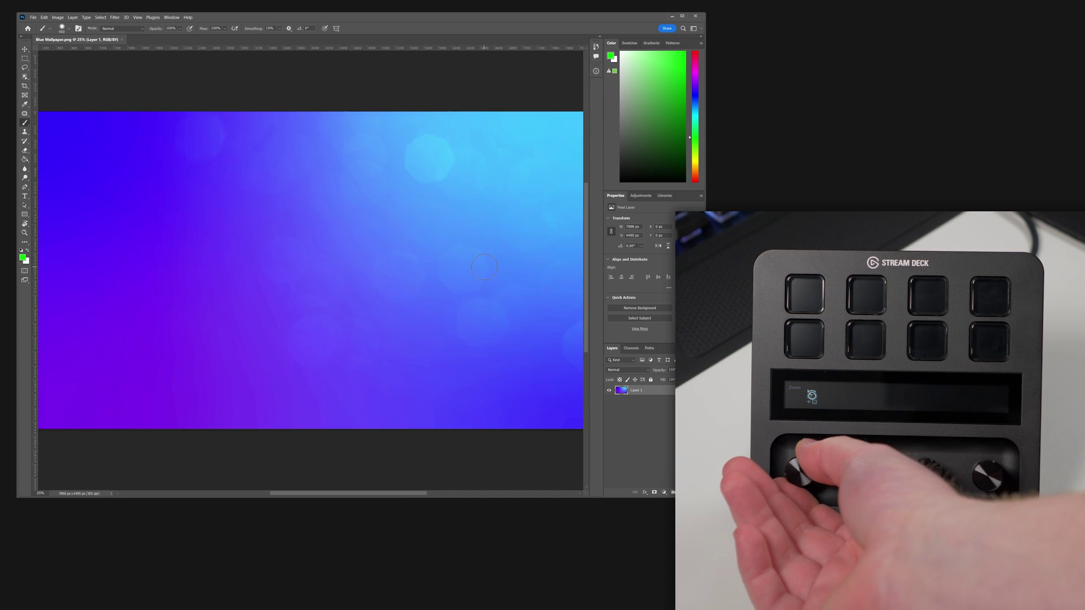
key("ctrl+minus")
key("ctrl+minus")
key("ctrl+minus")
key("ctrl+minus")
key("ctrl+minus")
key("ctrl+minus")
key("ctrl+equal")
key("ctrl+equal")
key("ctrl+equal")
key("ctrl+equal")
key("ctrl+equal")
key("ctrl+equal")
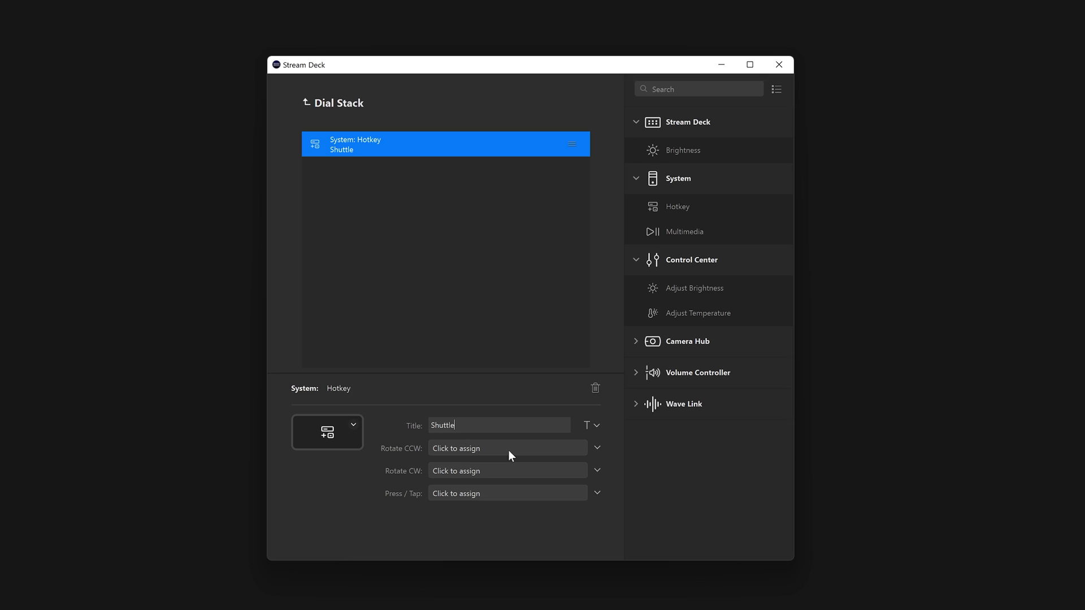
- Record Shift+J as the Shuttle dial's counter-clockwise shortcut and test shuttling in Premiere
left_click(508, 452)
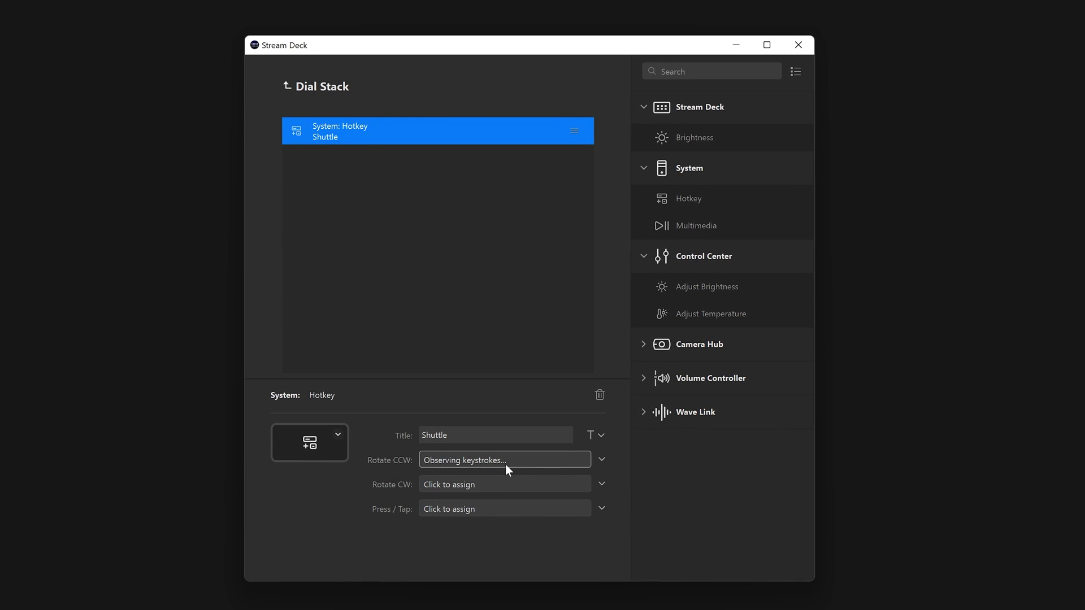
key("shift+j")
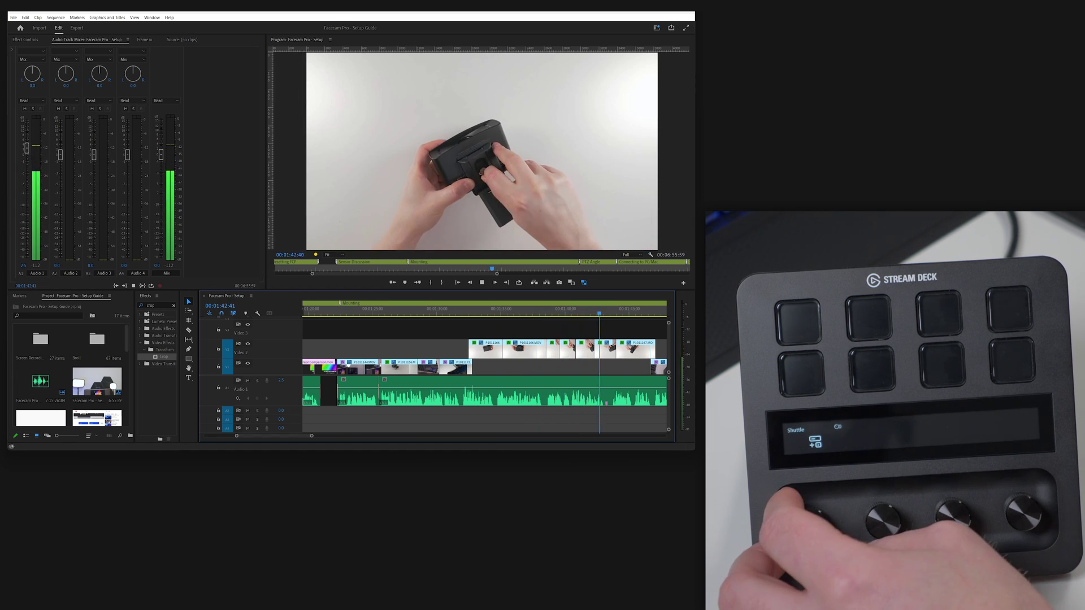
key("shift+j")
key("shift+j")
key("shift+j")
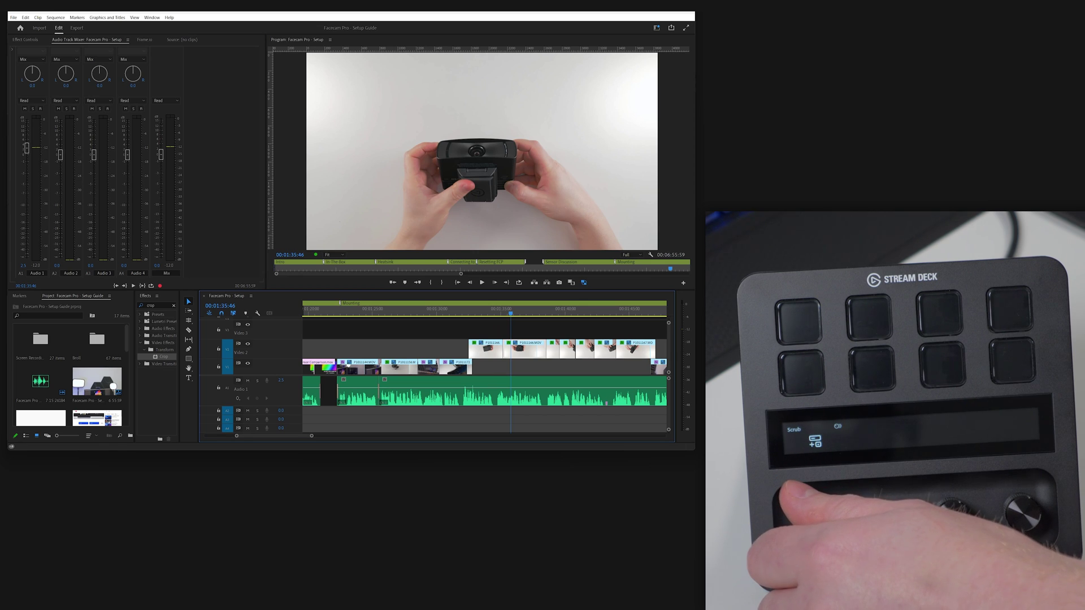
key("shift+l")
key("shift+l")
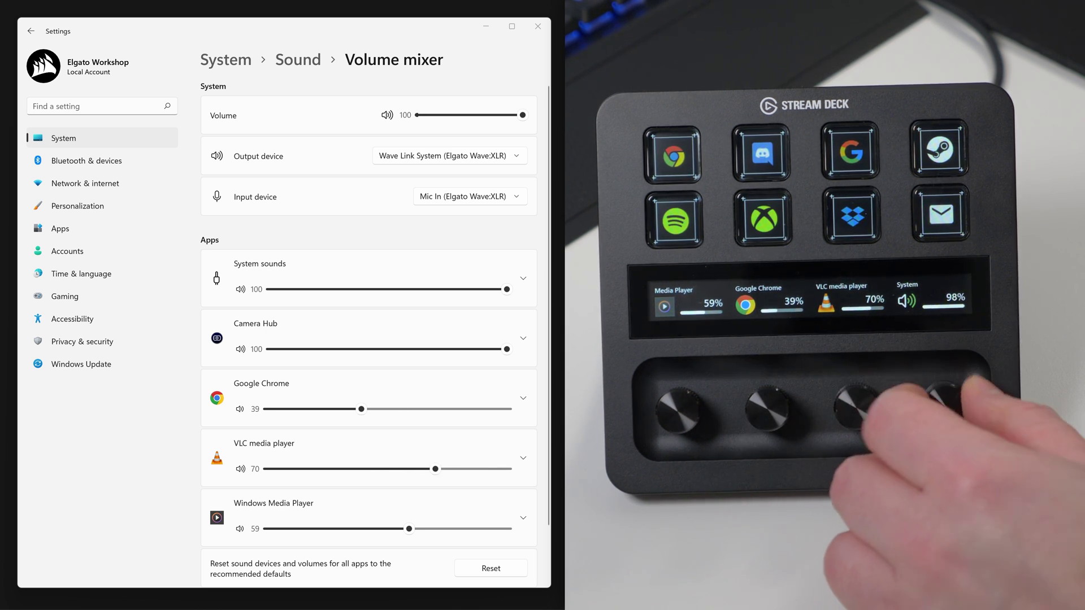
- Put Volume Controller Auto Detection on the first key and set the Manual Detection dial to Media Player
left_click_drag(677, 392, 464, 216)
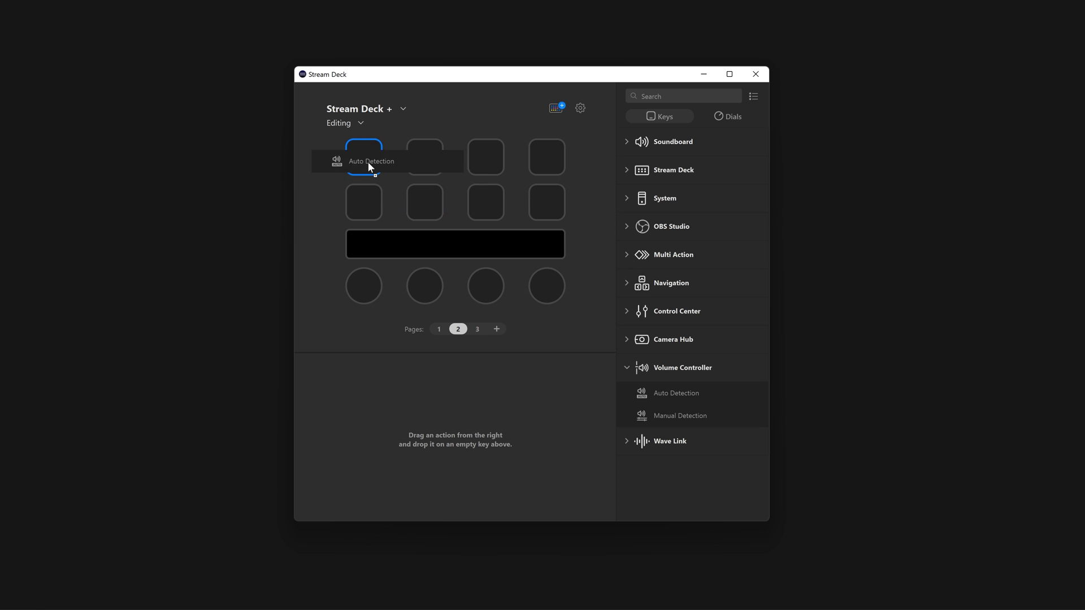
left_click_drag(369, 162, 369, 166)
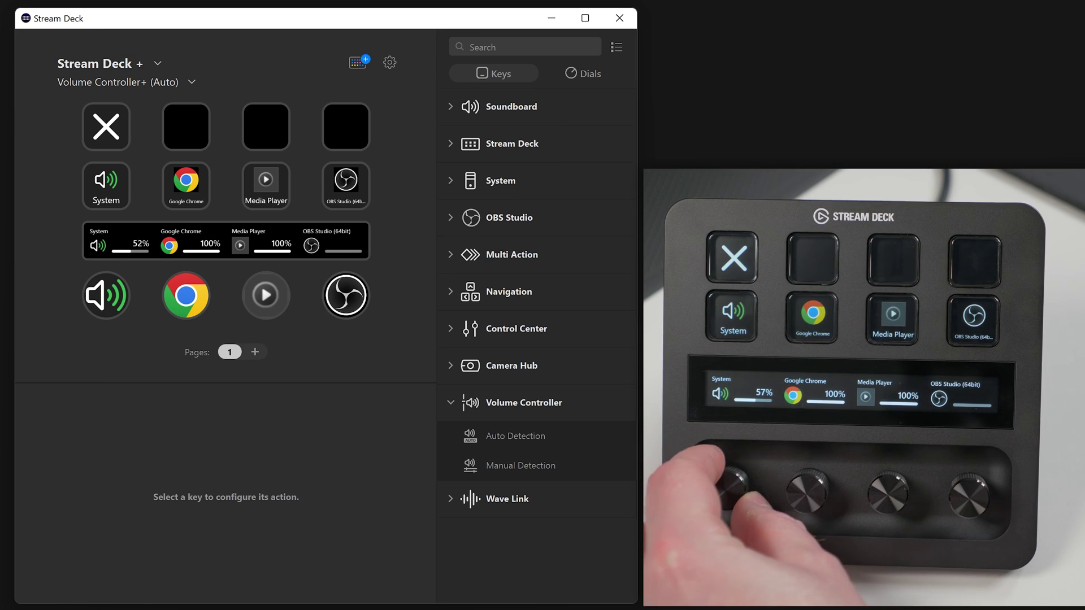
left_click(263, 469)
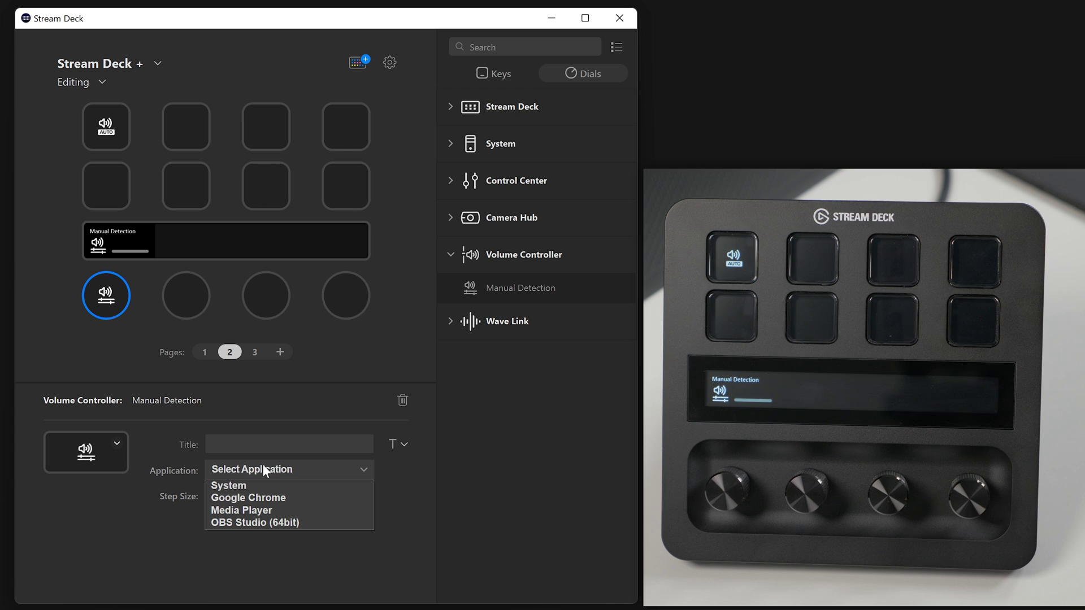
left_click(268, 511)
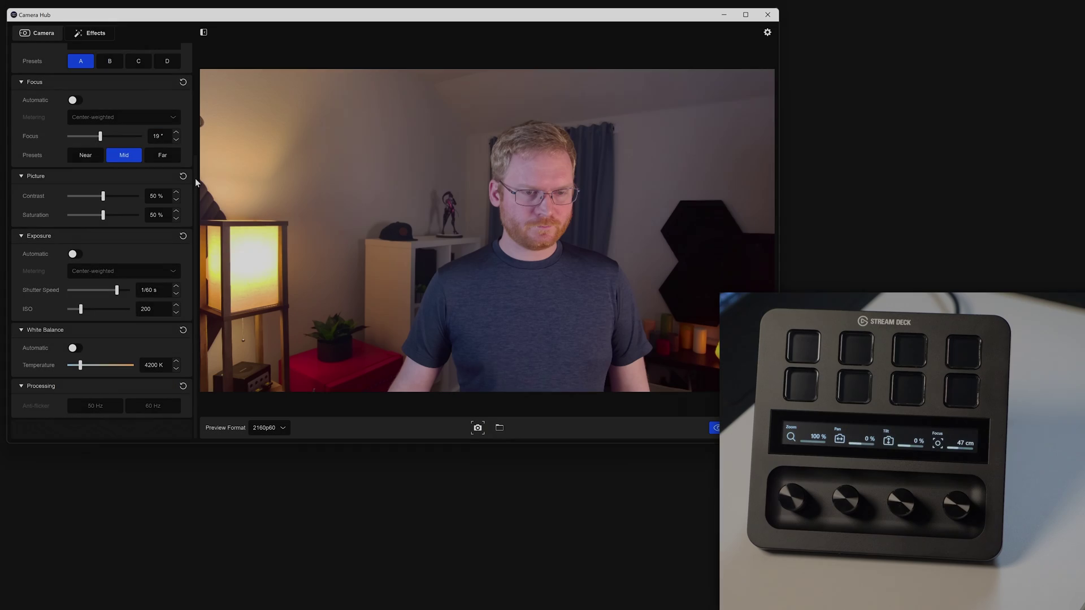
- Drag in the Camera Hub window while tuning the webcam with the Stream Deck dials
left_click_drag(195, 179, 195, 55)
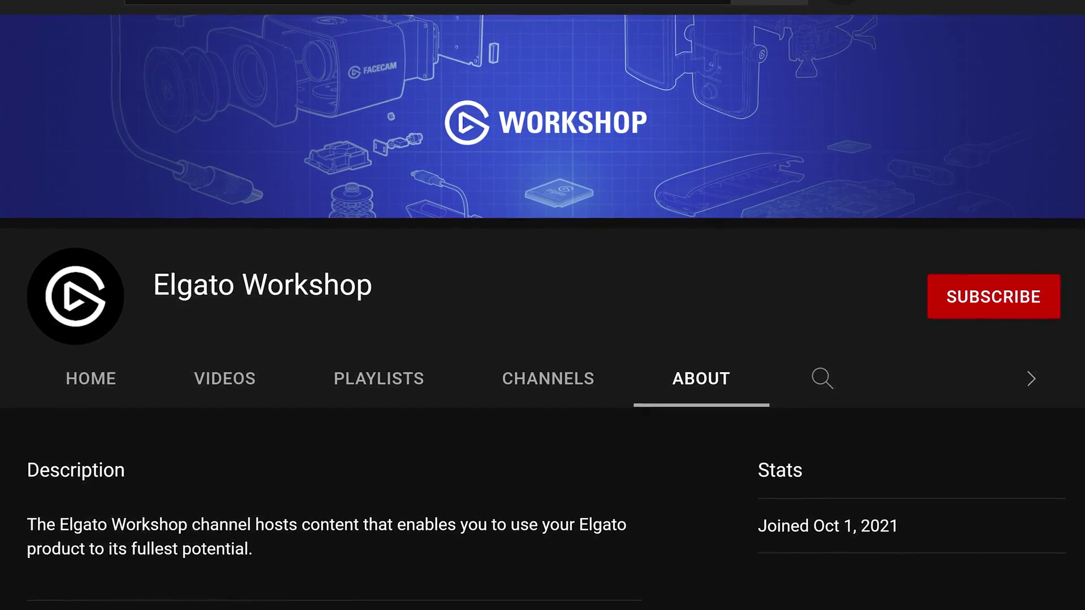
- Subscribe to the Elgato Workshop channel from its About page so the button reads Subscribed
left_click(974, 309)
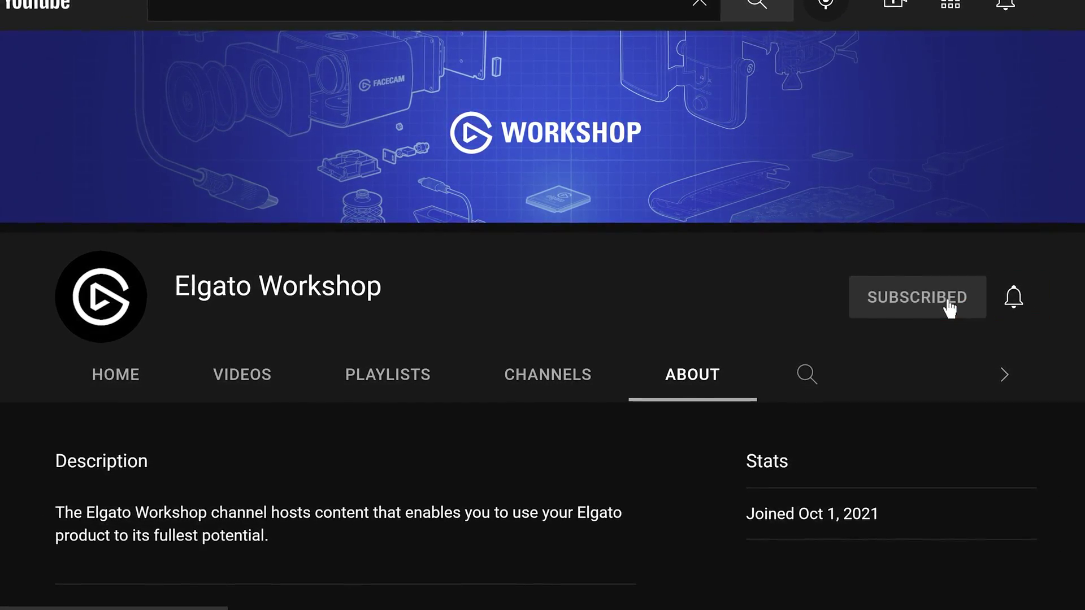